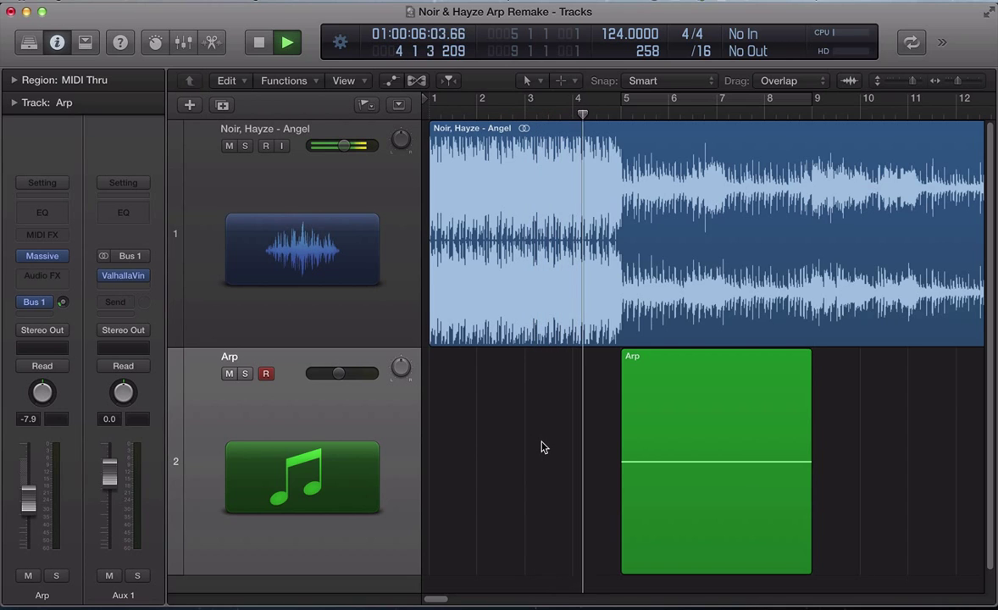
# - Solo the Arp region, play it briefly from its start, then unsolo it
pyautogui.click(720, 503)
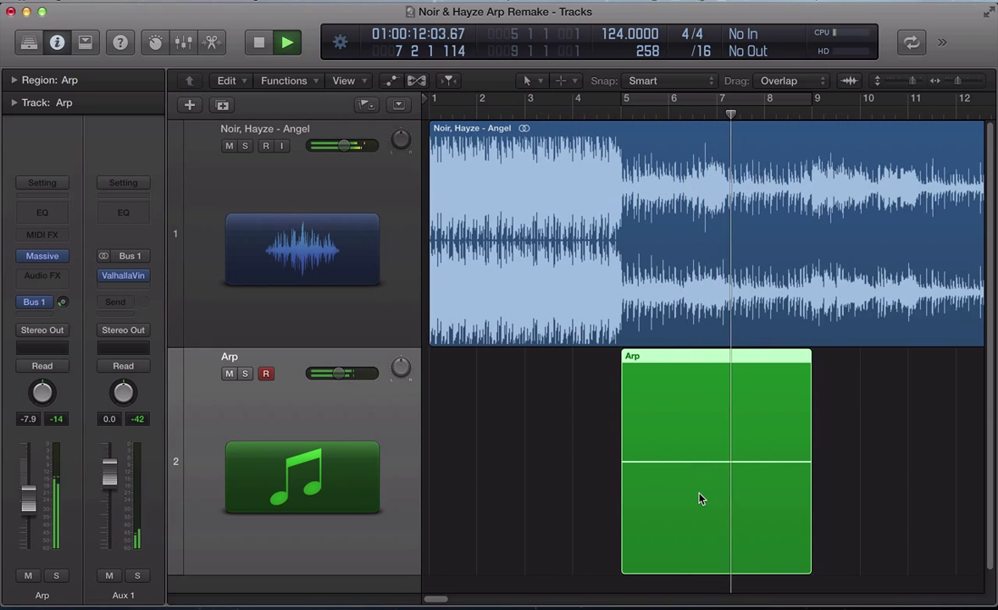
pyautogui.hotkey('ctrl', 's')
pyautogui.hotkey('shift', 'Return')
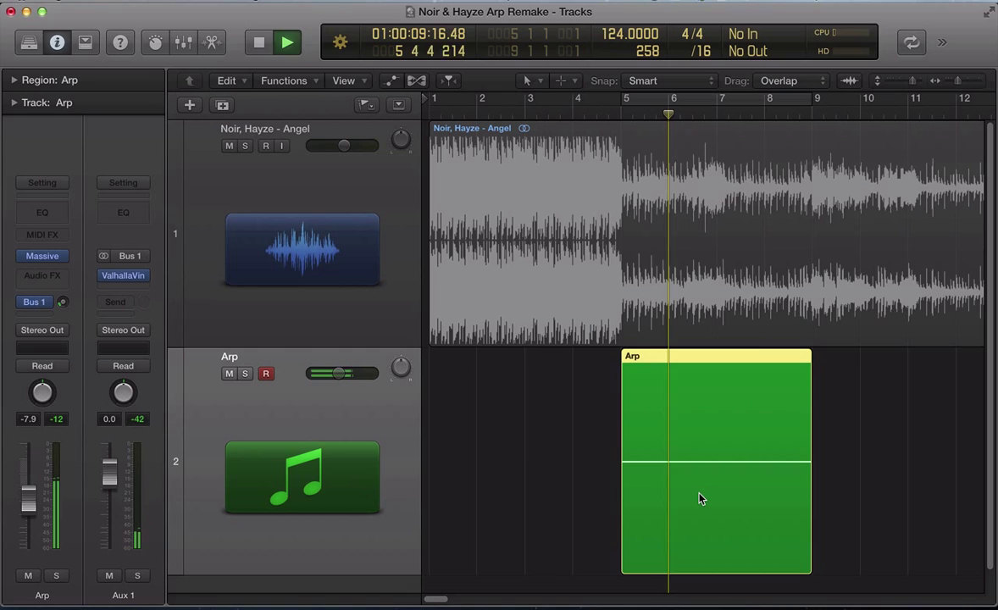
pyautogui.press('space')
pyautogui.hotkey('ctrl', 's')
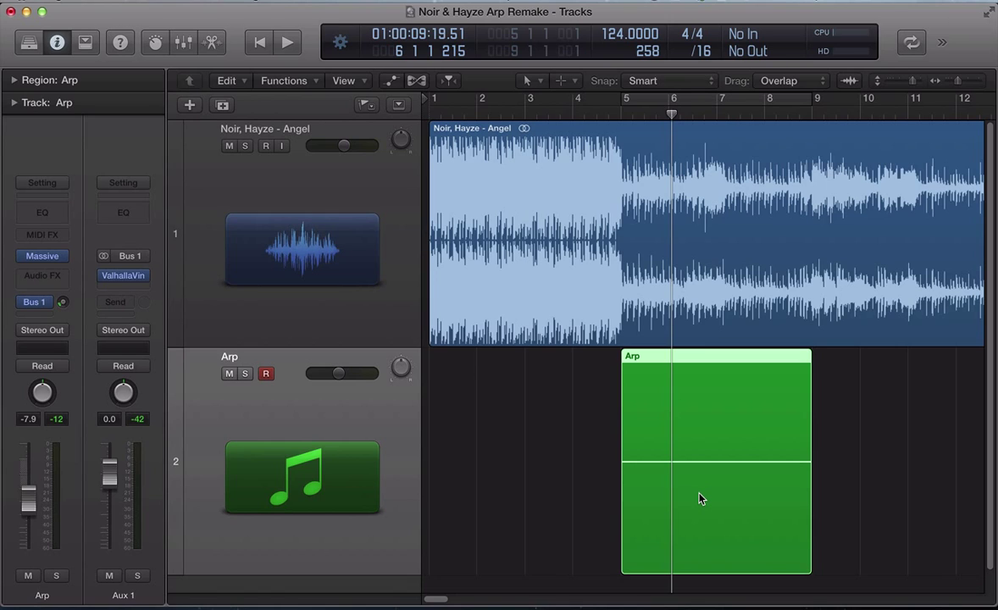
# - Re-solo the Arp region and audition it alone from bar 5
pyautogui.hotkey('ctrl', 's')
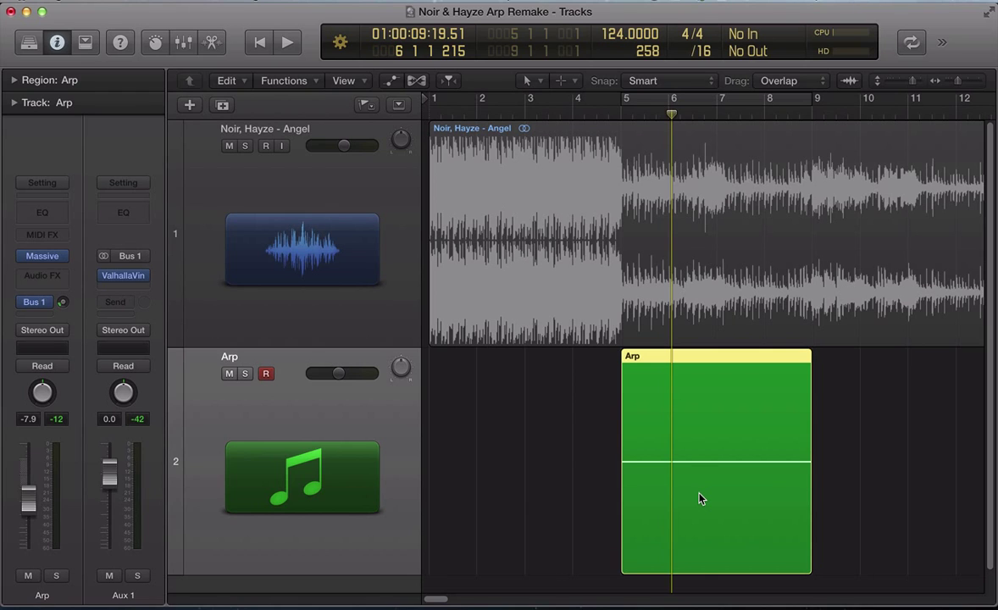
pyautogui.hotkey('shift', 'space')
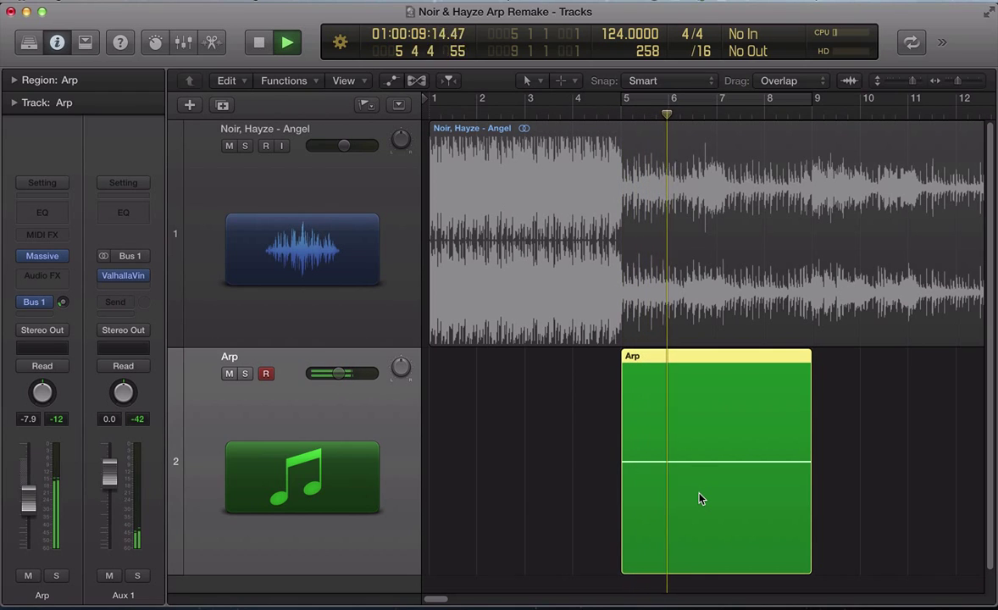
pyautogui.press('space')
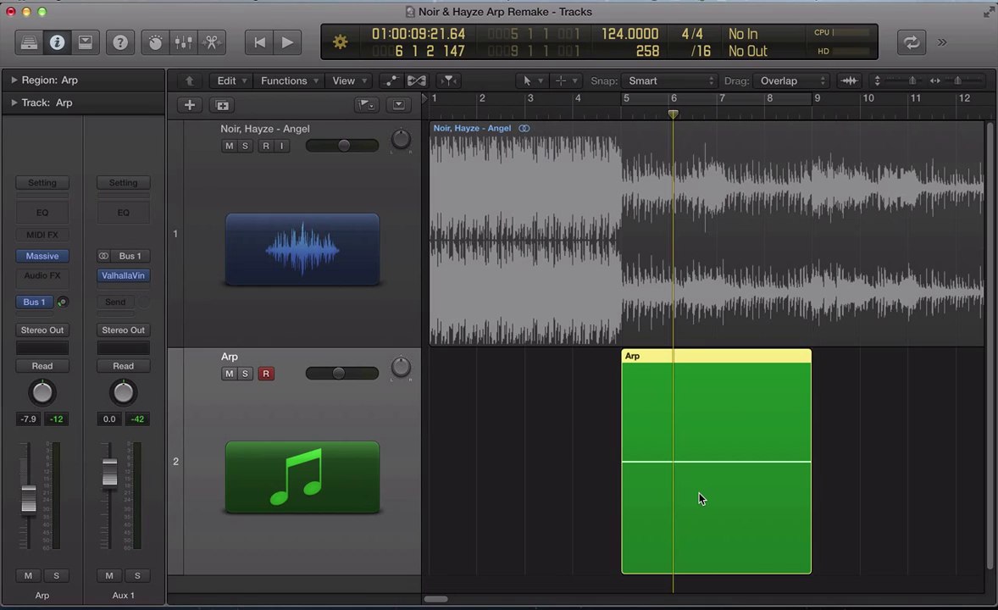
# - Cycle bars 5–9 over the Arp region and check its single note in the Piano Roll
pyautogui.press('super+u')
pyautogui.press('p')
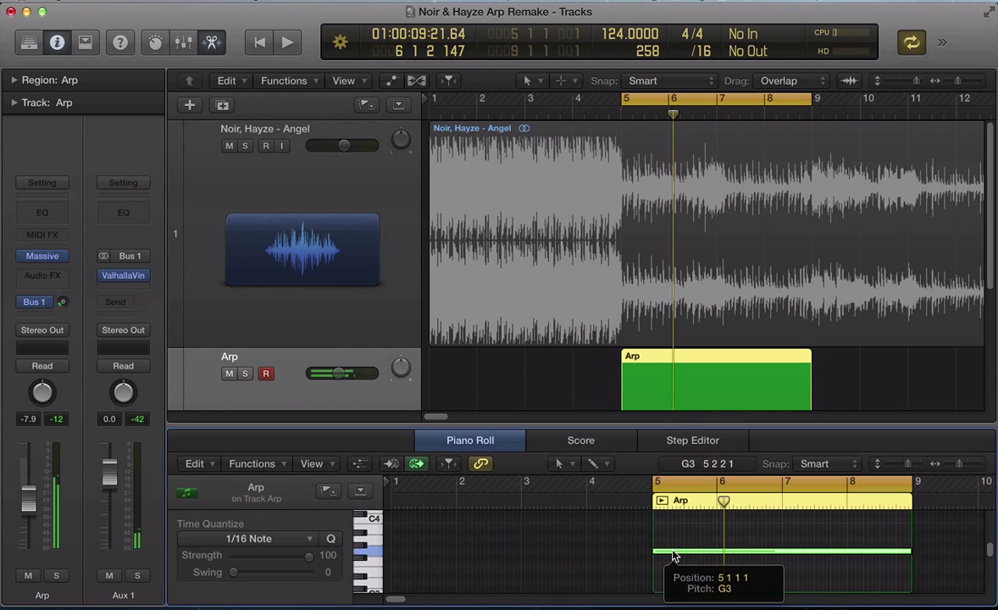
pyautogui.click(674, 556)
pyautogui.click(500, 441)
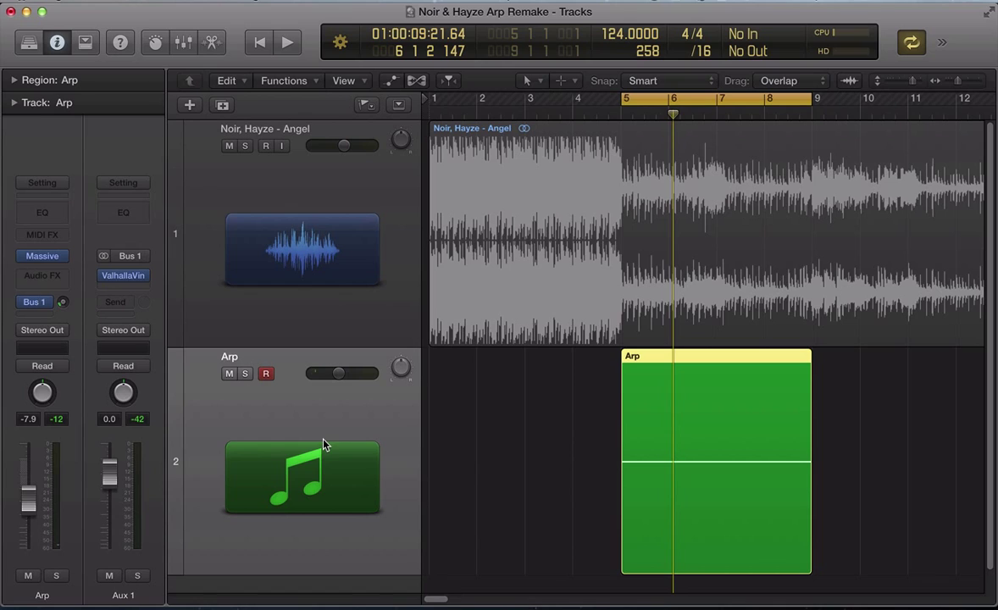
# - Bring up the Arp track's Massive instrument and its file options
pyautogui.moveTo(37, 304)
pyautogui.click(44, 254)
pyautogui.click(436, 94)
# - Load a New Sound and set OSC1, OSC2, OSC3 pitches to 11.92, 0.12 and 0.06
pyautogui.click(440, 95)
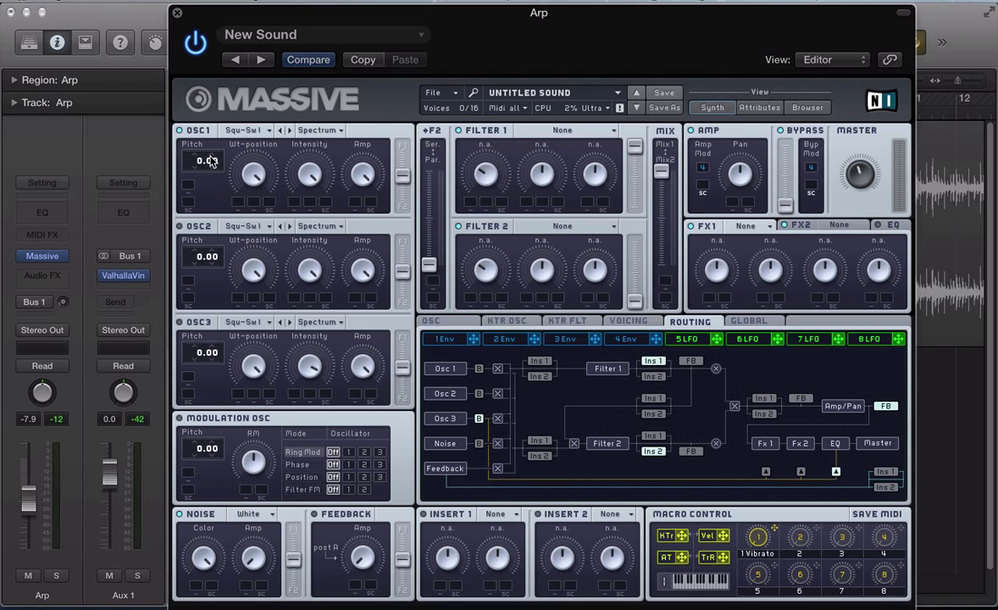
pyautogui.moveTo(202, 165)
pyautogui.mouseDown()
pyautogui.moveTo(203, 156)
pyautogui.moveTo(214, 170)
pyautogui.mouseUp()
pyautogui.moveTo(196, 252); pyautogui.dragTo(225, 240)
pyautogui.moveTo(208, 357); pyautogui.dragTo(225, 350)
# - Turn modulator 5 into a Stepper synced to 1/16
pyautogui.click(502, 128)
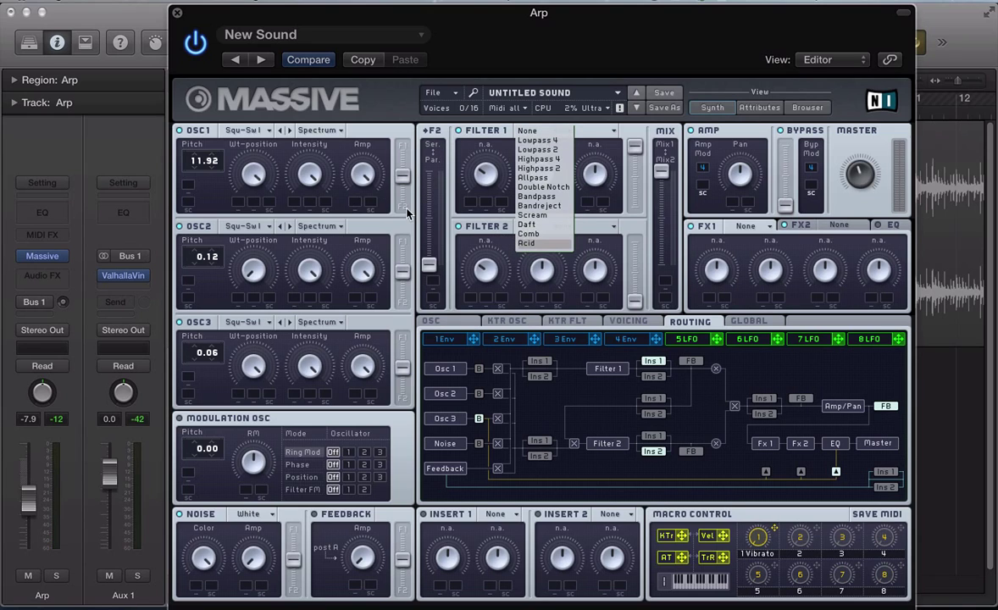
pyautogui.click(439, 222)
pyautogui.click(625, 338)
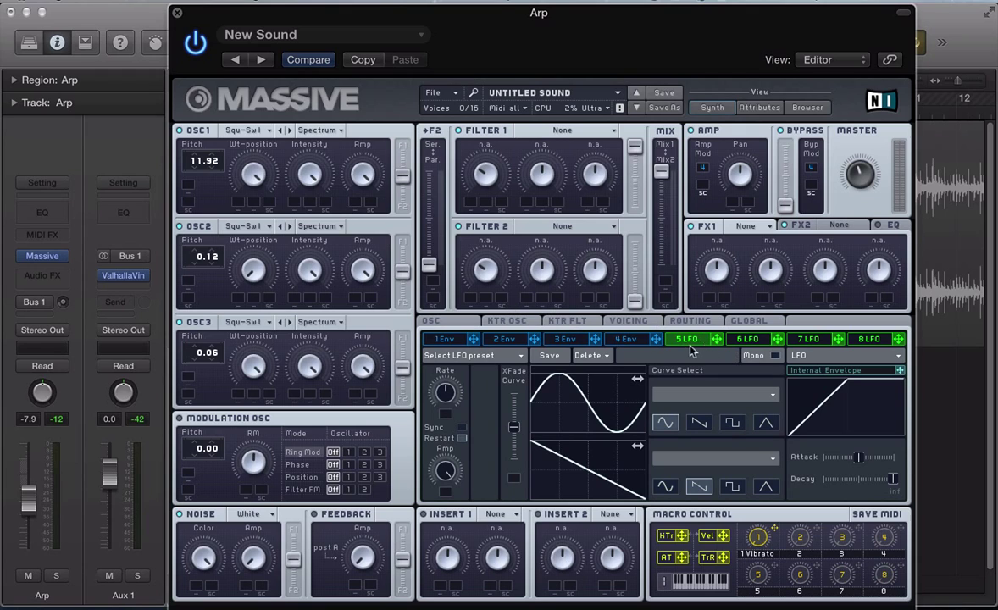
pyautogui.click(801, 355)
pyautogui.click(804, 373)
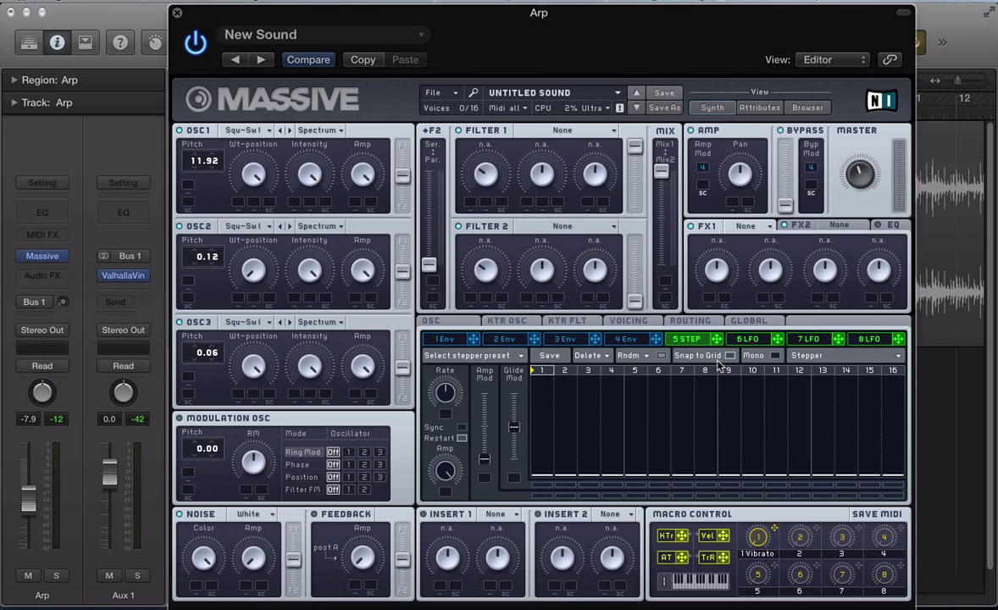
pyautogui.click(462, 428)
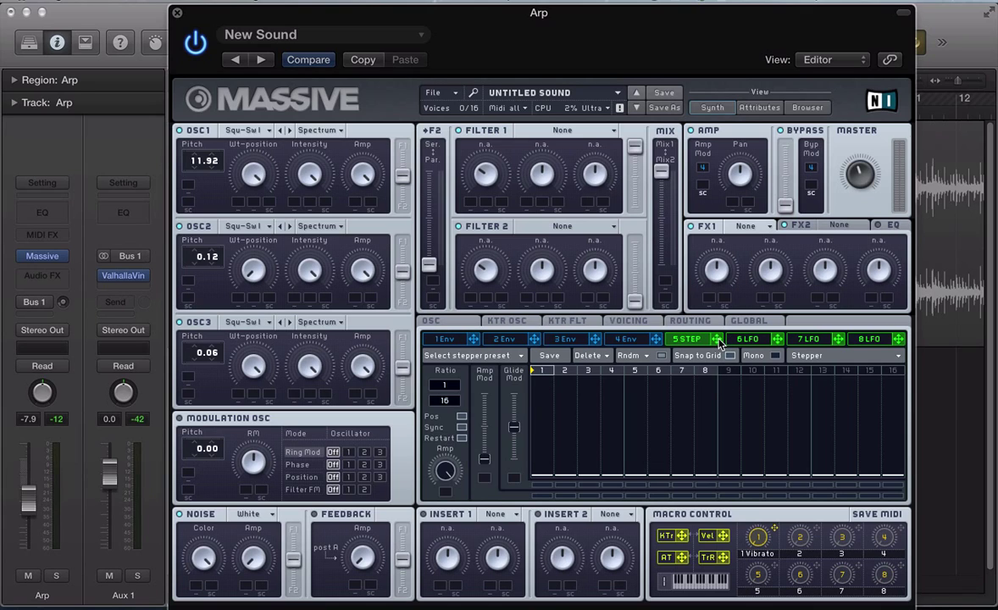
# - Route 5 STEP to the oscillators' pitch mod slots with a depth of 12.00
pyautogui.moveTo(716, 339); pyautogui.dragTo(198, 346)
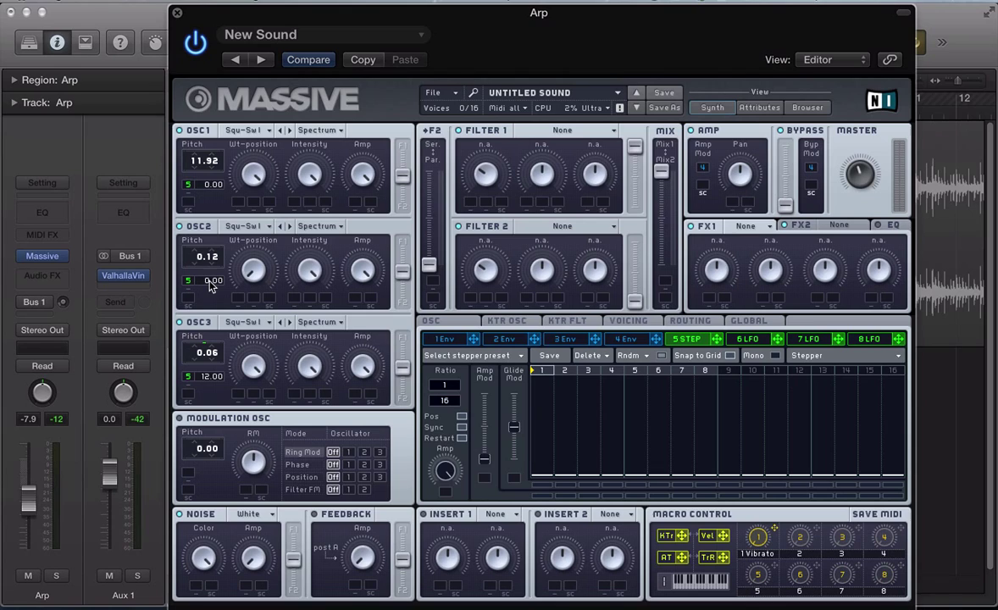
pyautogui.moveTo(210, 287); pyautogui.dragTo(195, 259)
pyautogui.moveTo(205, 190); pyautogui.dragTo(212, 182)
# - Draw stepper values across steps 1–8, step 1 at top and step 8 mid-high
pyautogui.click(545, 373)
pyautogui.moveTo(545, 371)
pyautogui.mouseDown()
pyautogui.moveTo(591, 453)
pyautogui.moveTo(608, 394)
pyautogui.moveTo(617, 410)
pyautogui.moveTo(623, 383)
pyautogui.moveTo(665, 455)
pyautogui.mouseUp()
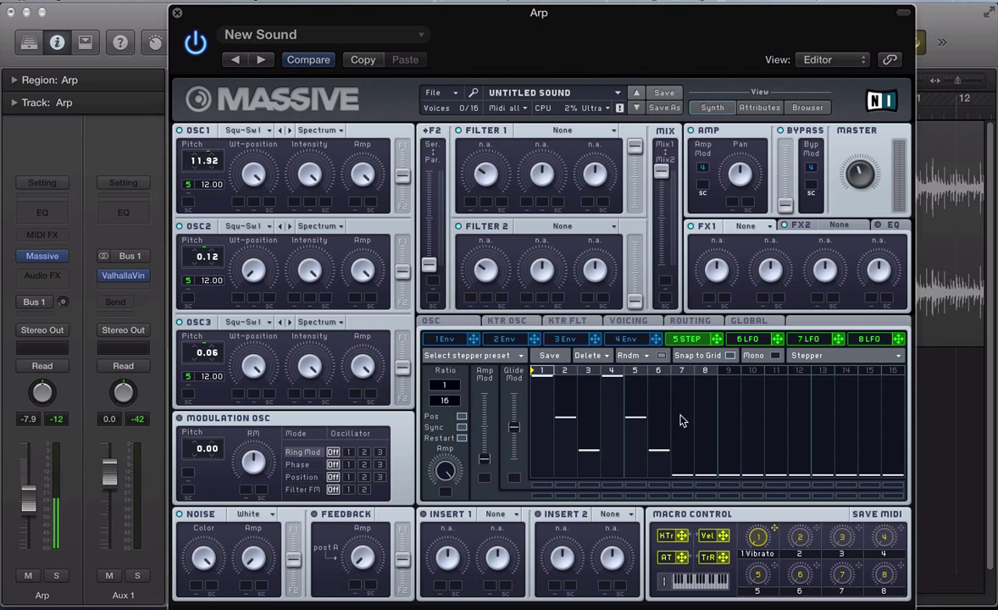
pyautogui.click(703, 417)
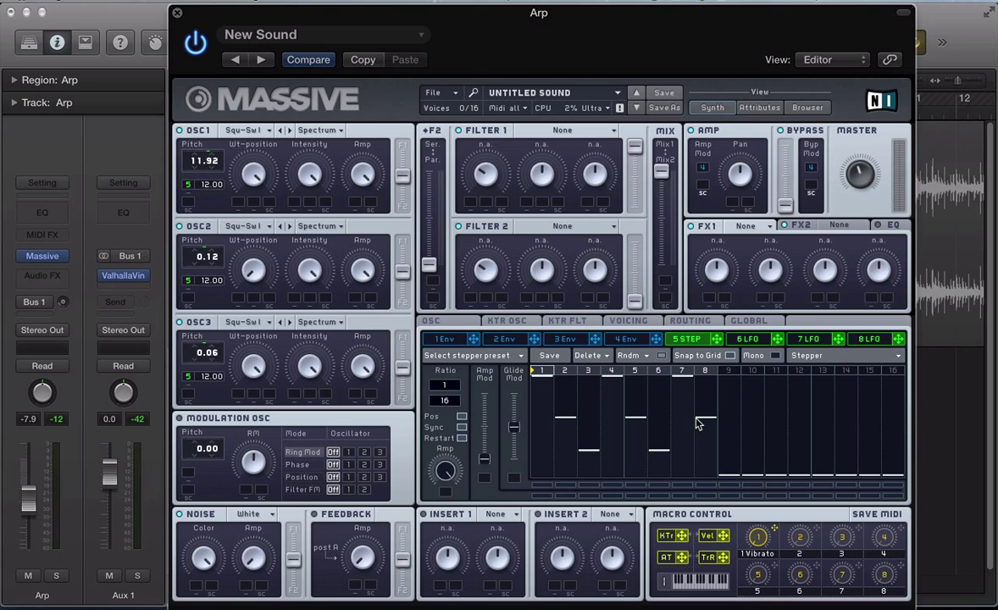
# - Enable oscillator Restart via Gate, shorten Envelope 4's attack, and set Unisono to 4 voices
pyautogui.click(426, 320)
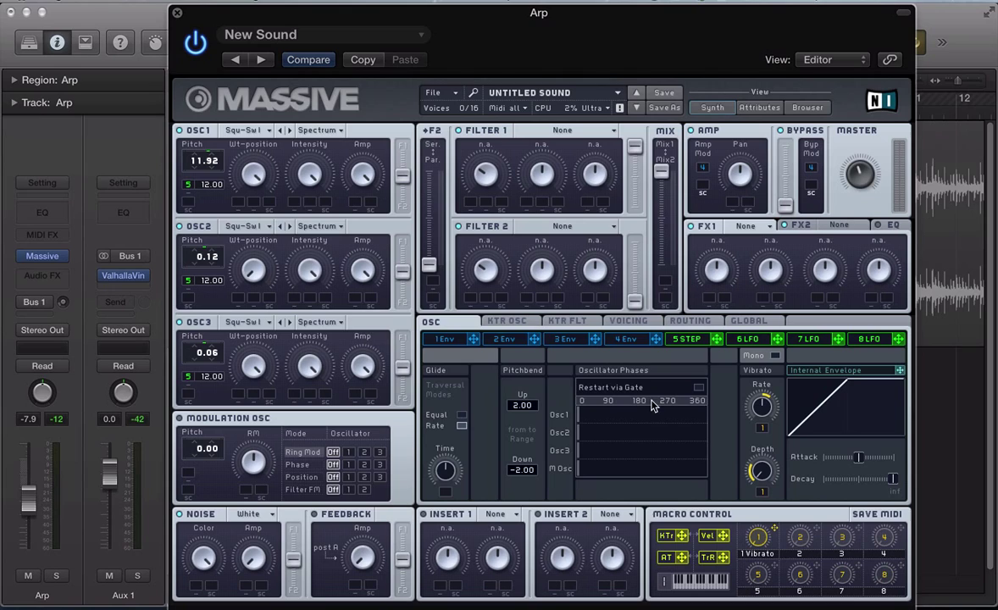
pyautogui.click(699, 388)
pyautogui.click(627, 339)
pyautogui.moveTo(503, 470); pyautogui.dragTo(503, 498)
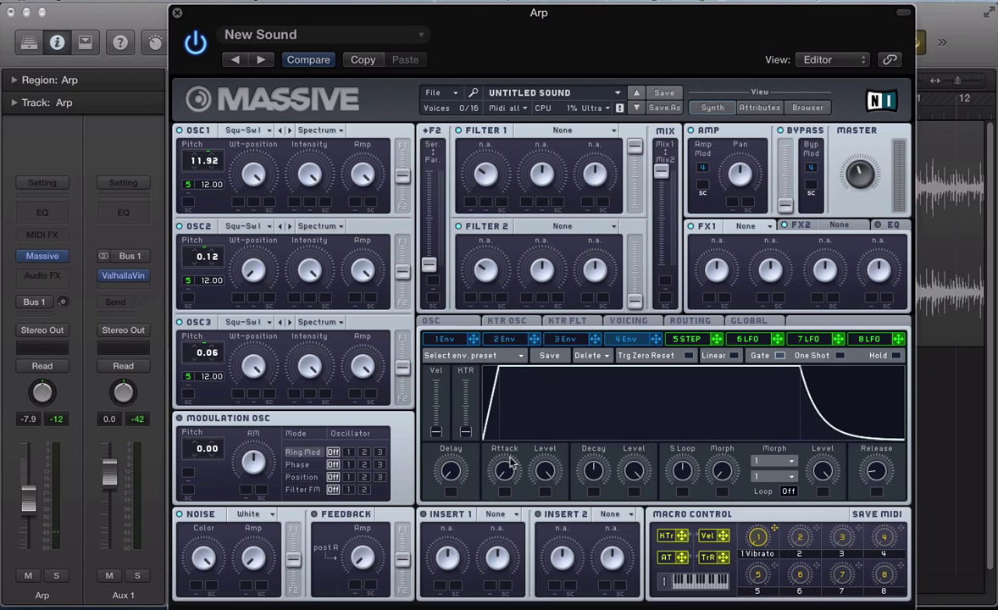
pyautogui.click(432, 321)
pyautogui.click(628, 321)
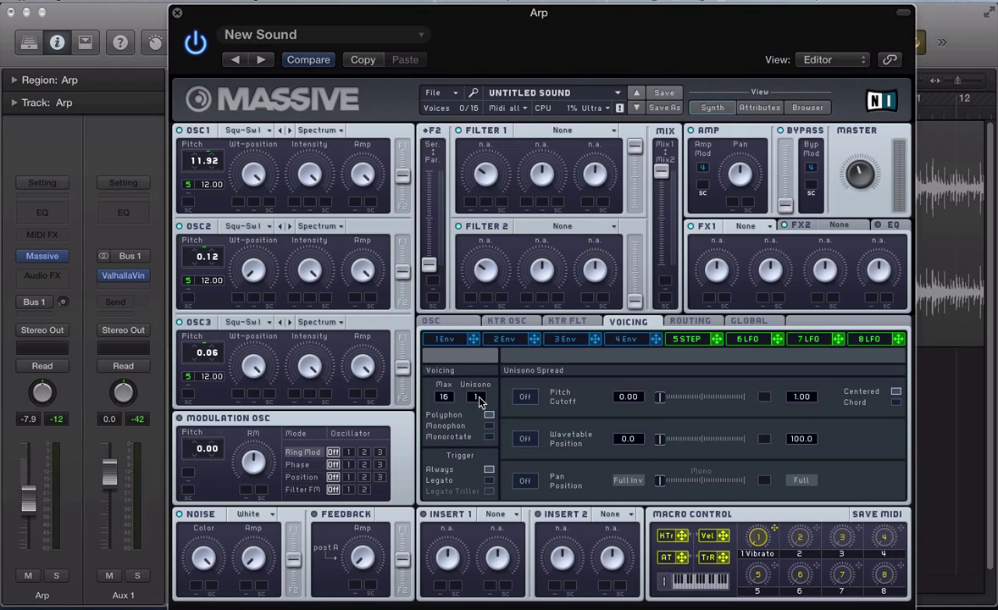
pyautogui.moveTo(479, 400); pyautogui.dragTo(486, 384)
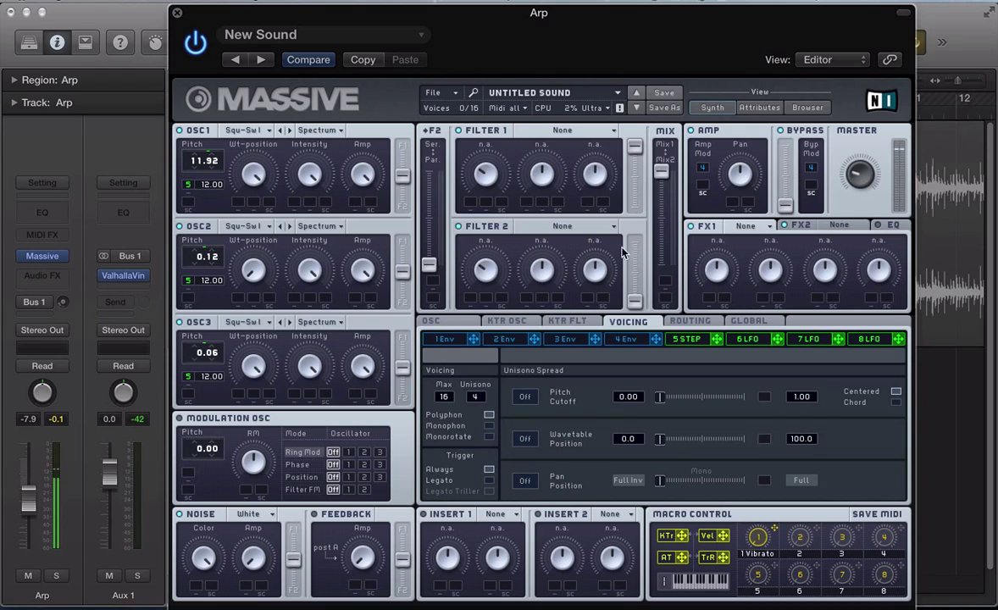
# - Set Filter 1 to Daft and lower its resonance
pyautogui.click(575, 132)
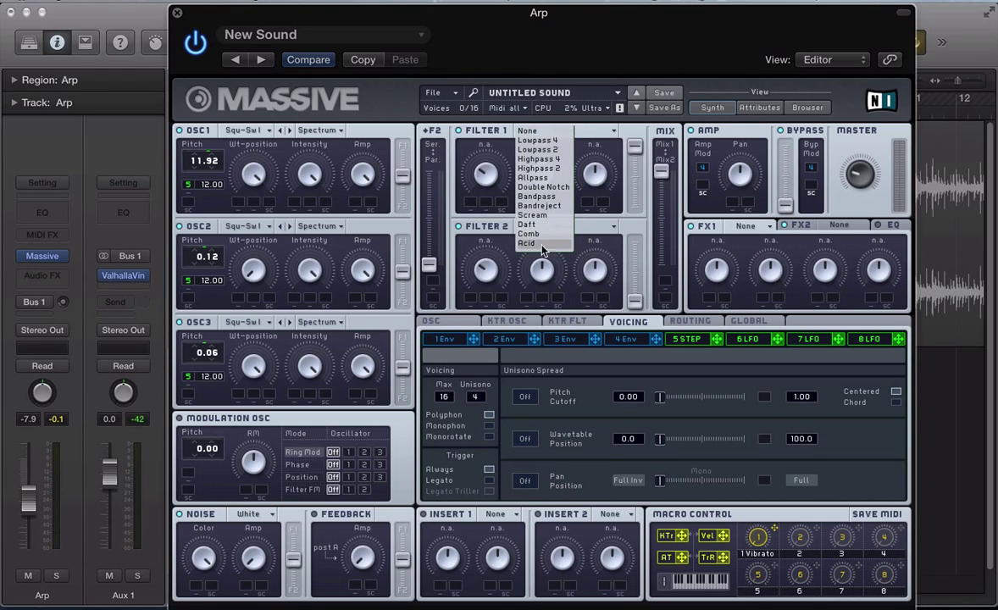
pyautogui.click(530, 225)
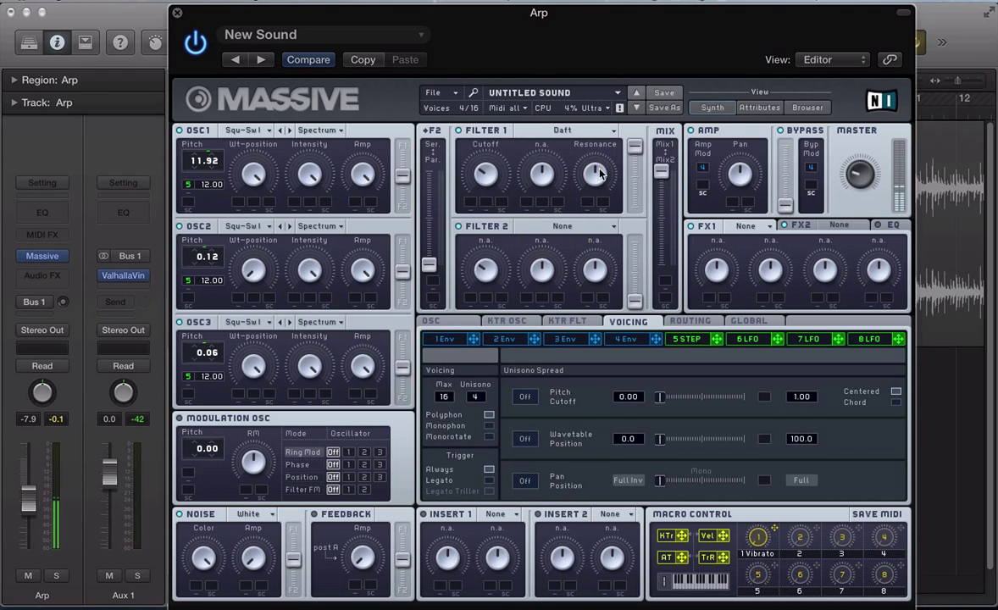
pyautogui.moveTo(599, 174); pyautogui.dragTo(595, 225)
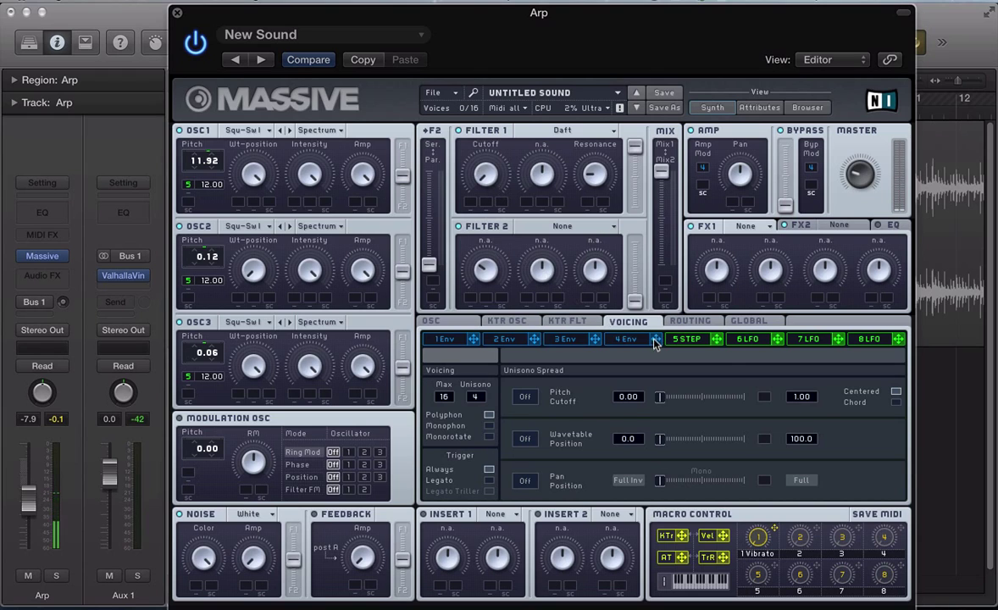
# - Make modulator 6 a 1/16-synced Performer modulating Filter 1's cutoff
pyautogui.click(748, 339)
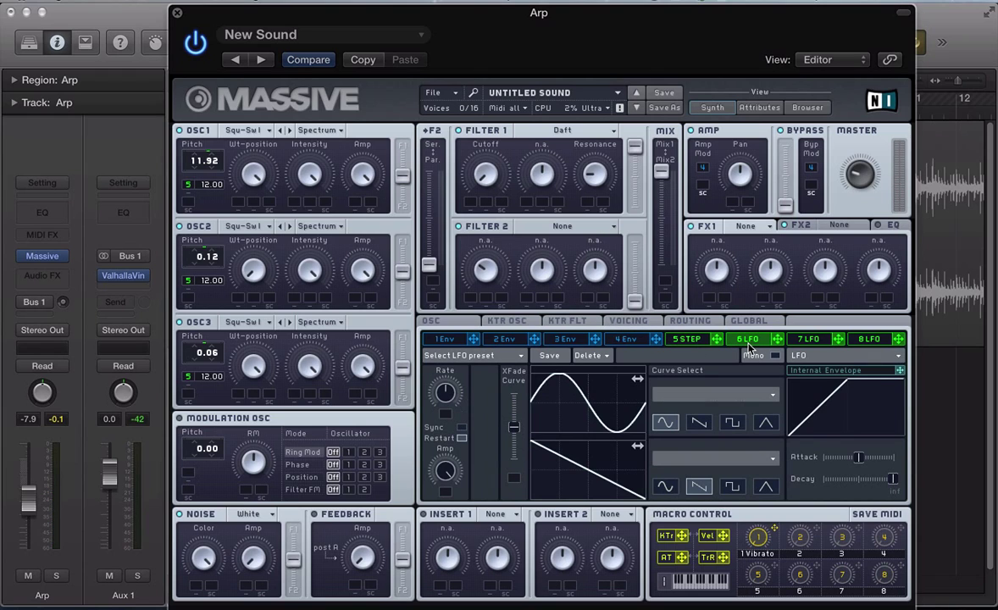
pyautogui.click(801, 357)
pyautogui.click(801, 365)
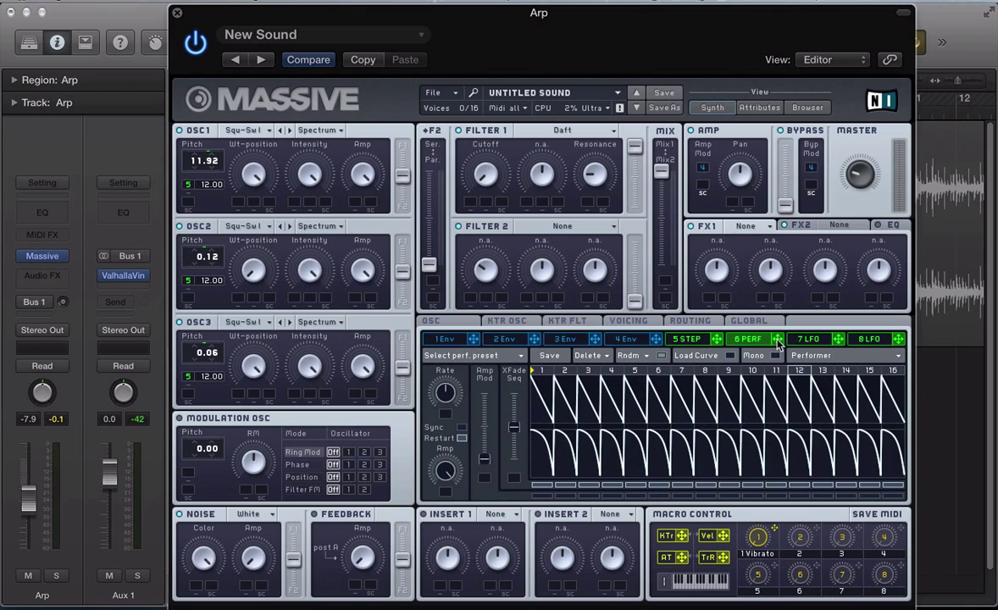
pyautogui.moveTo(777, 340); pyautogui.dragTo(472, 203)
pyautogui.moveTo(470, 206); pyautogui.dragTo(414, 47)
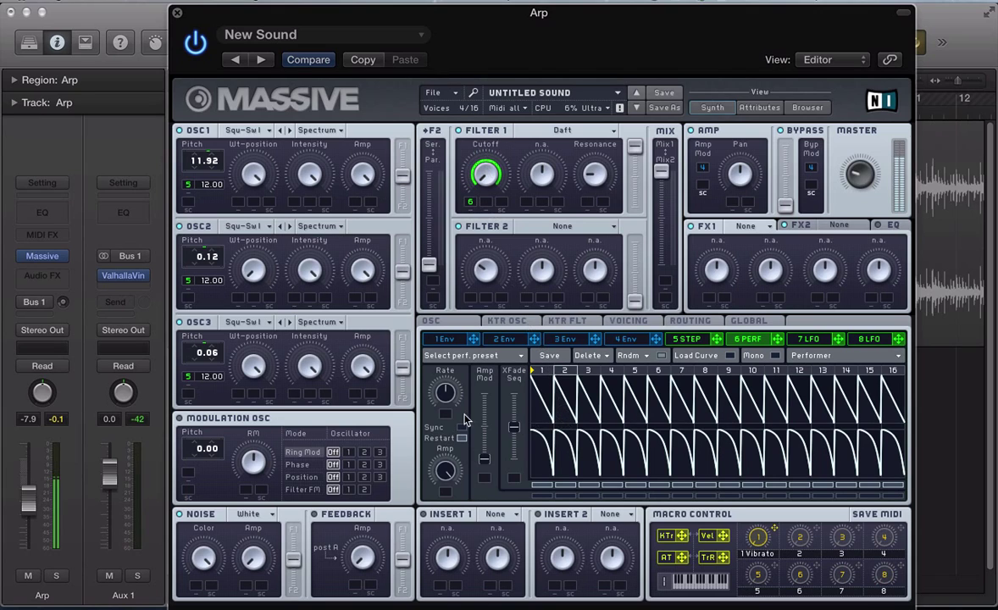
pyautogui.click(462, 428)
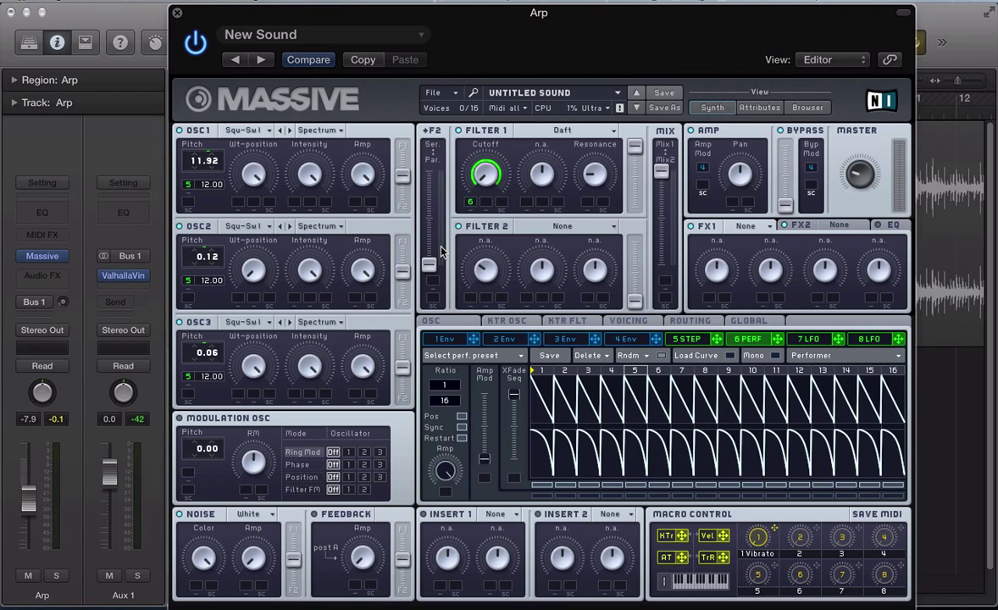
# - Clear Macro #1's vibrato assignment and assign macro 1 to Filter 1 cutoff with set depth
pyautogui.rightClick(757, 537)
pyautogui.click(785, 591)
pyautogui.moveTo(758, 543); pyautogui.dragTo(471, 142)
pyautogui.moveTo(479, 199); pyautogui.dragTo(486, 184)
# - Put Classic Tube in FX1 and Chorus in FX2, and bring up the EQ page
pyautogui.click(745, 227)
pyautogui.click(760, 370)
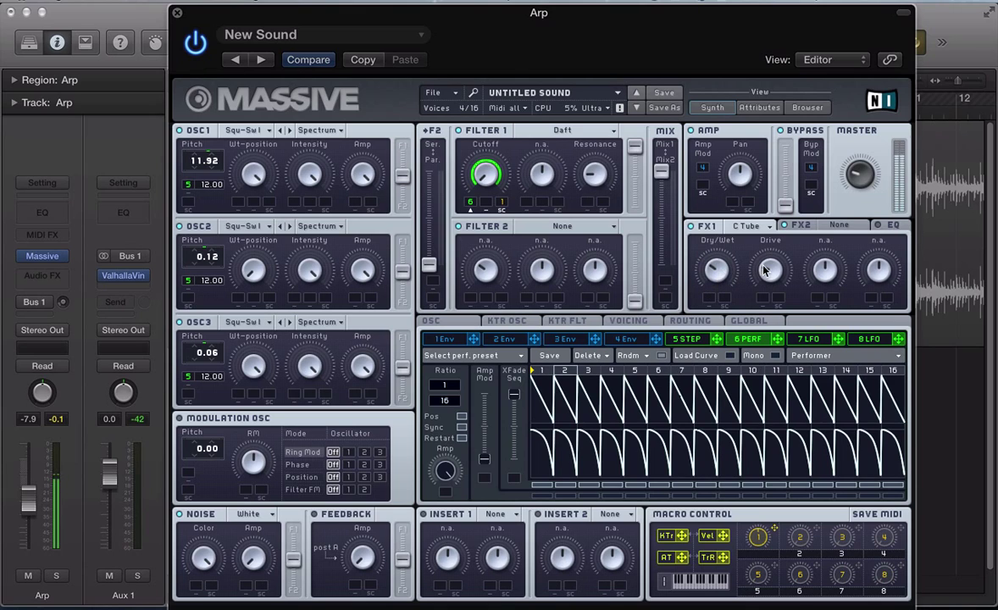
pyautogui.click(832, 229)
pyautogui.click(839, 226)
pyautogui.click(834, 296)
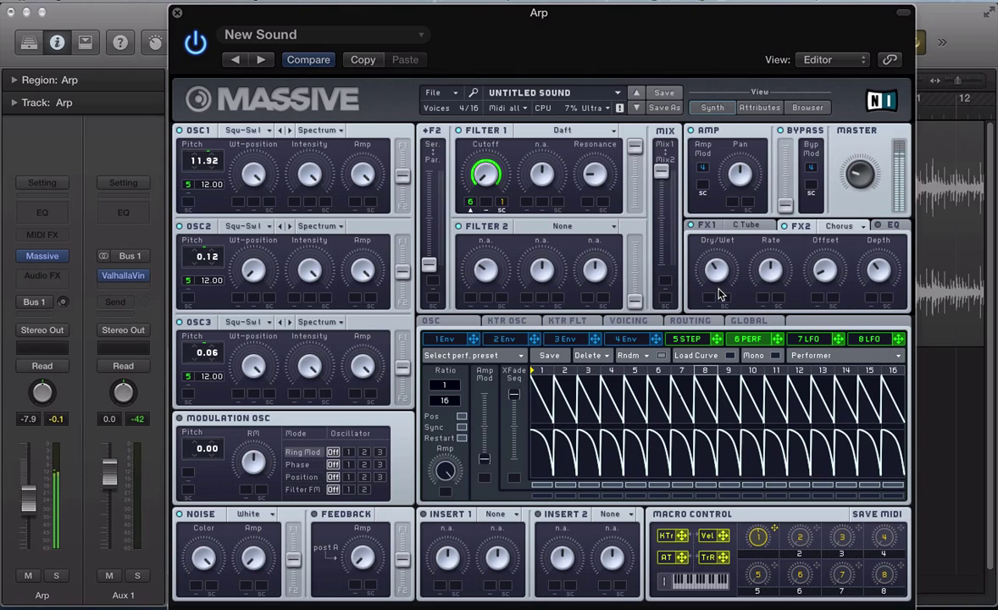
pyautogui.click(874, 226)
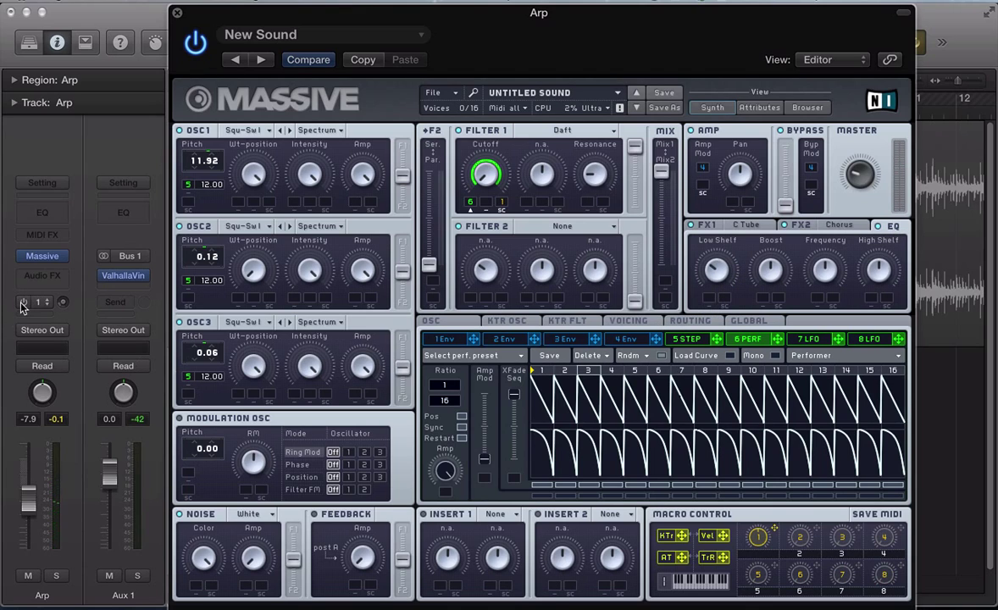
# - Check the Aux 1 ValhallaVintageVerb, then audition the Massive patch
pyautogui.click(119, 274)
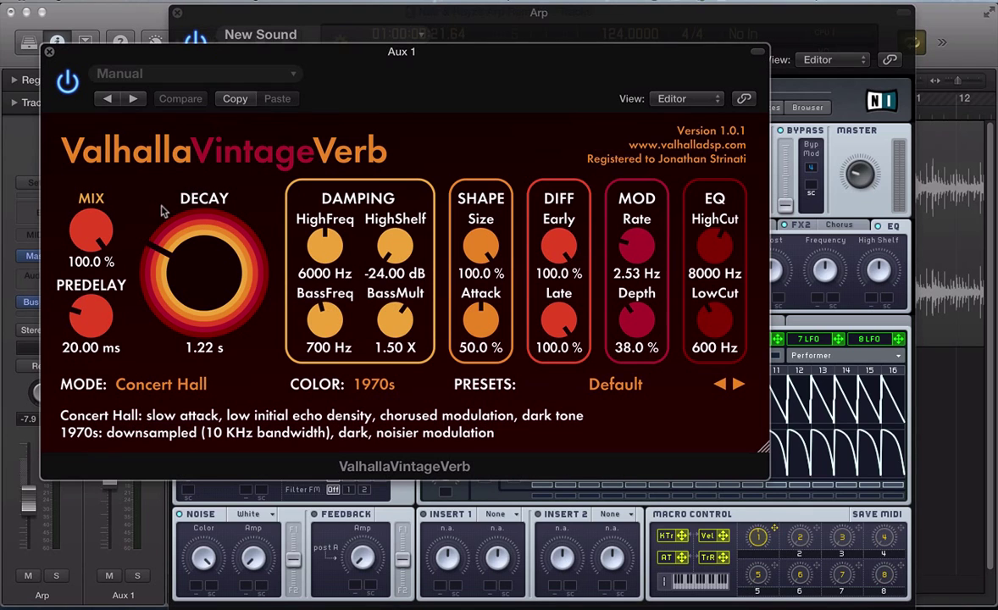
pyautogui.click(49, 52)
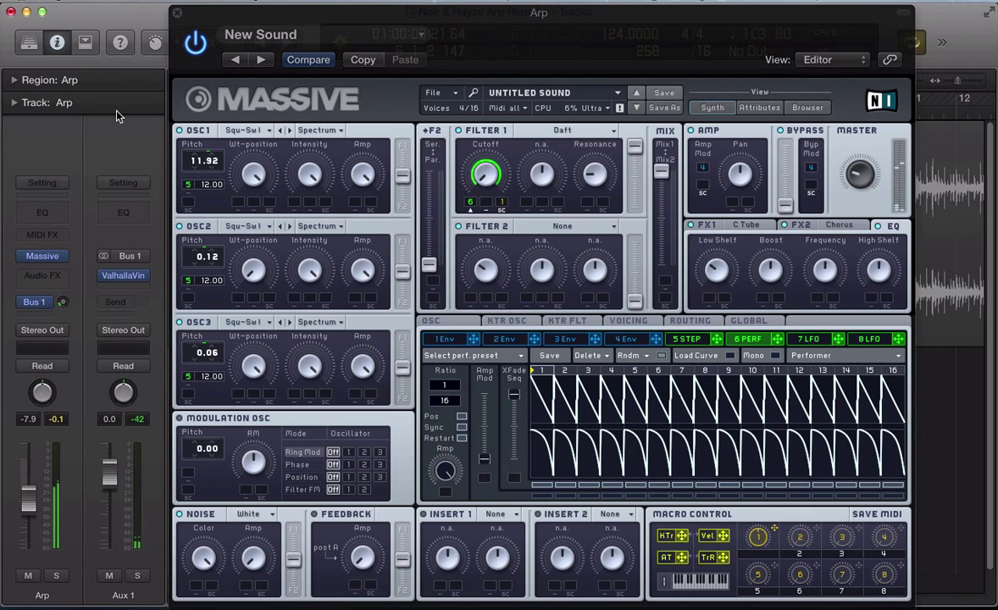
pyautogui.click(758, 535)
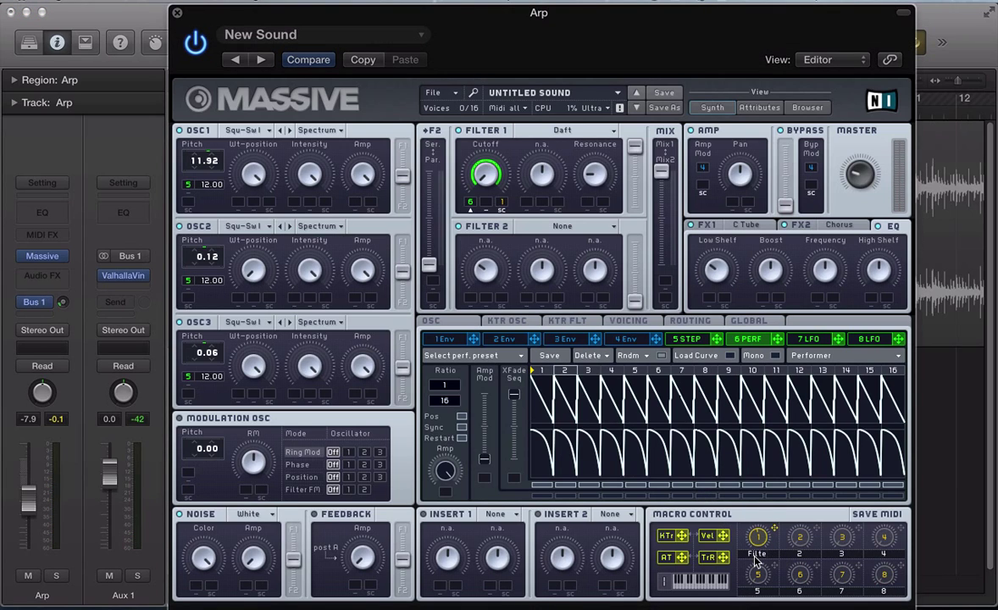
pyautogui.press('space')
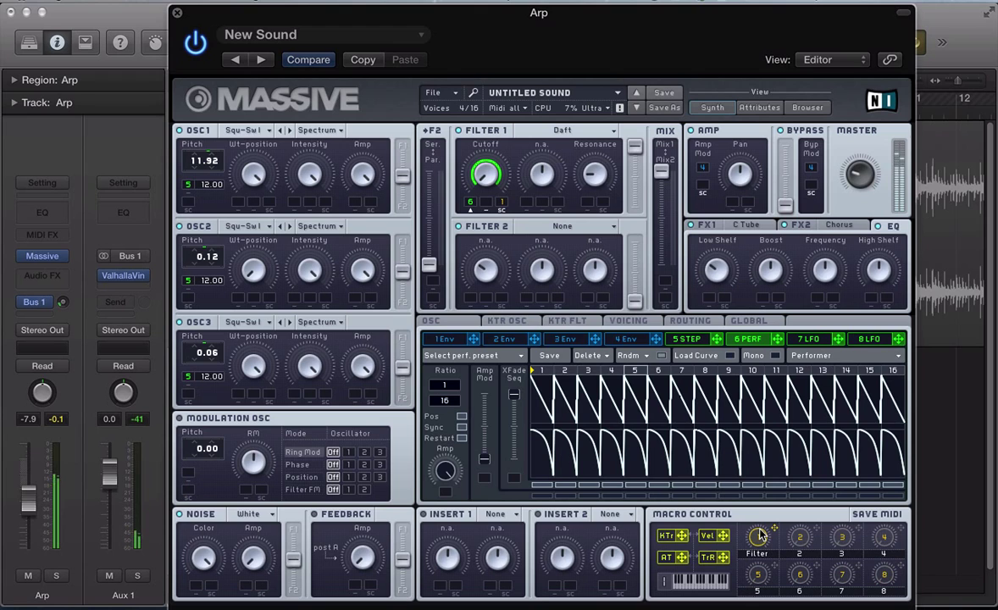
pyautogui.press('space')
# - Close Massive, unsolo the song region and play the whole song from the start
pyautogui.press('super+w')
pyautogui.moveTo(589, 96); pyautogui.dragTo(519, 99)
pyautogui.click(519, 100)
pyautogui.click(523, 172)
pyautogui.hotkey('ctrl', 's')
pyautogui.press('Return')
pyautogui.press('space')
# - Select the Arp region, cycle bars 5–9, and briefly view the Massive synth
pyautogui.click(691, 428)
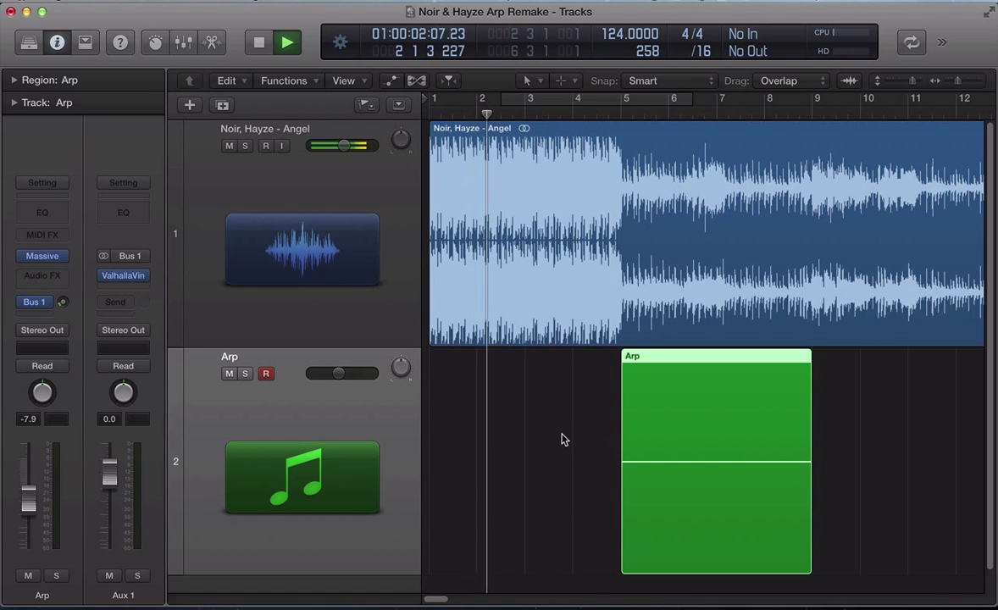
pyautogui.moveTo(646, 95); pyautogui.dragTo(813, 140)
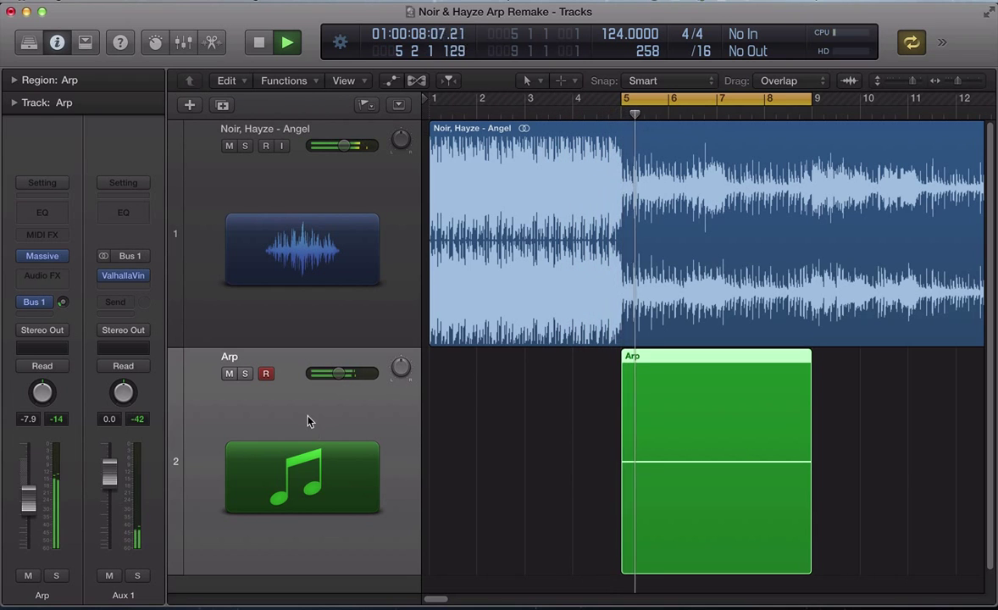
pyautogui.click(44, 256)
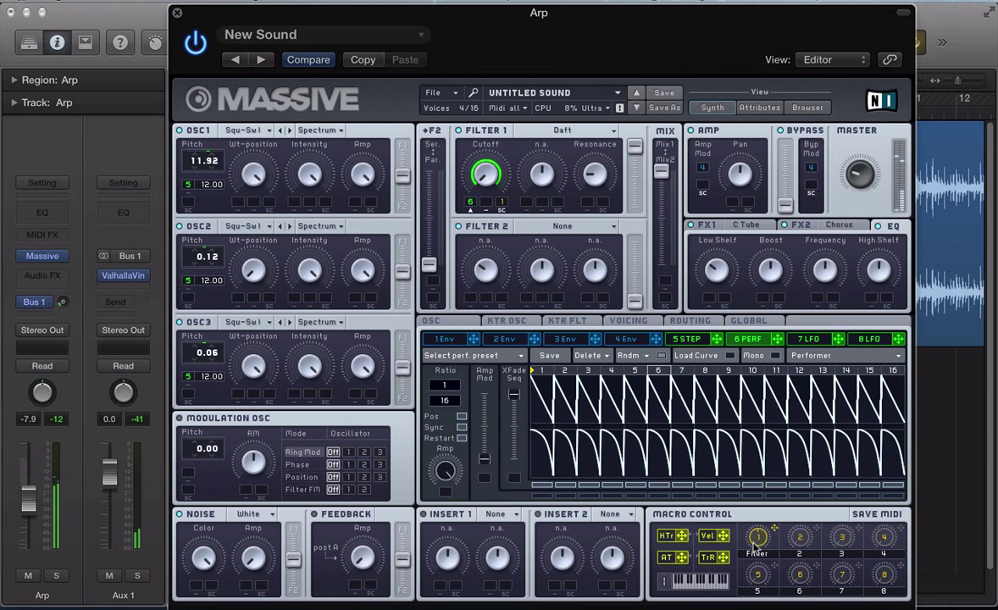
pyautogui.press('super+w')
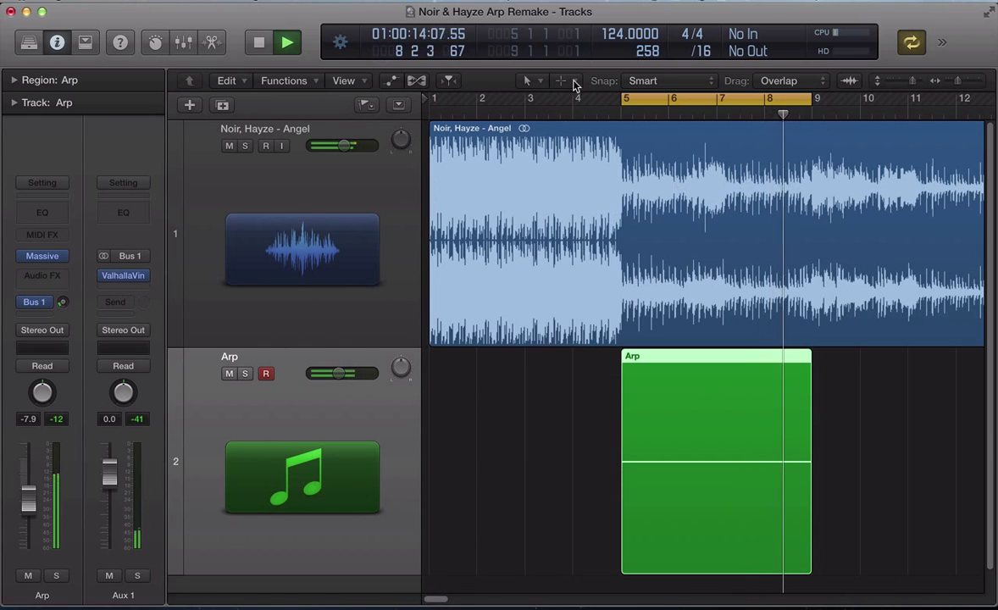
# - Audition the Arp part with the song from bar 5, stopping partway through bar 6
pyautogui.click(520, 116)
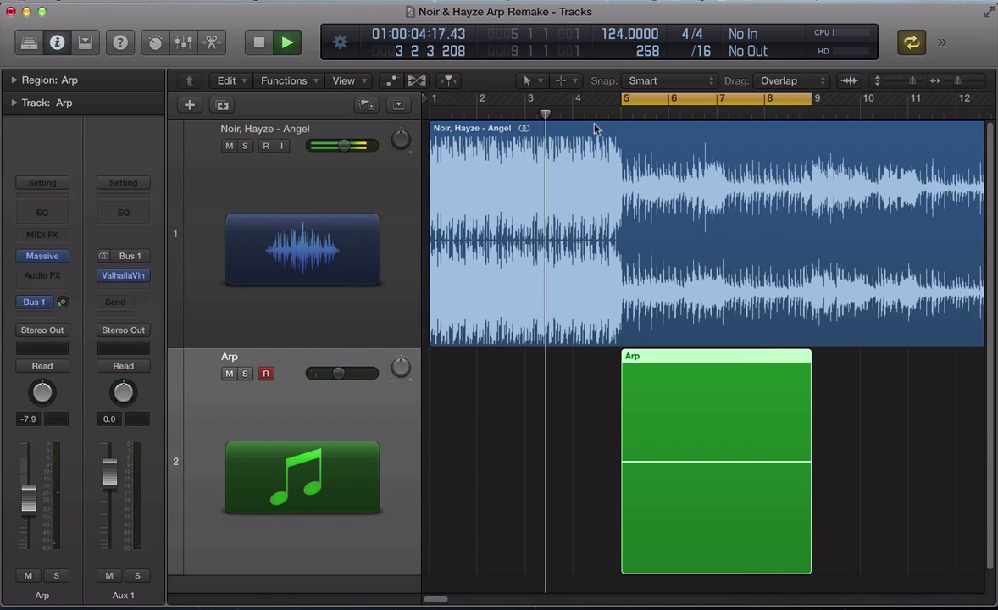
pyautogui.click(619, 116)
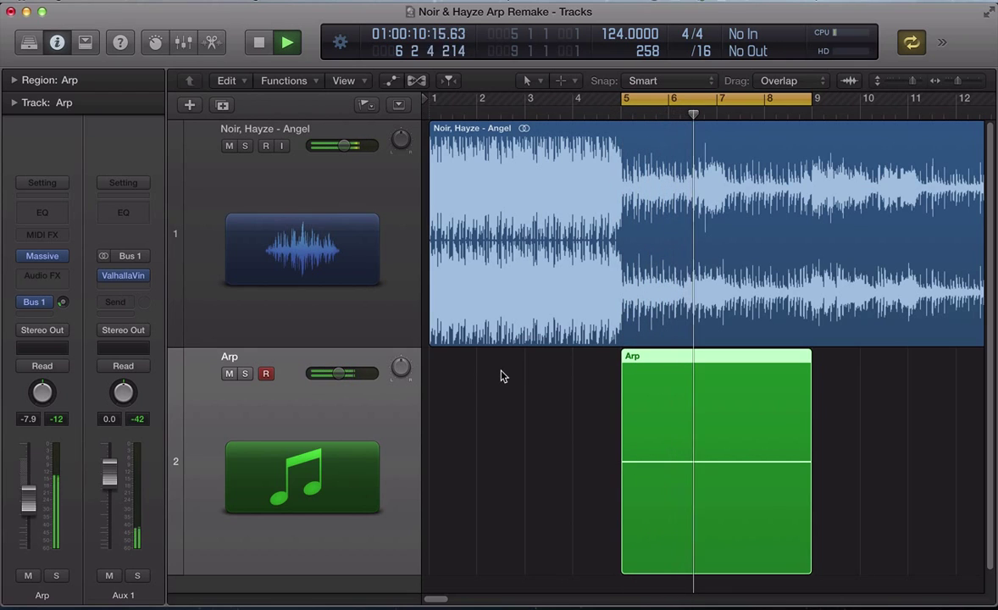
pyautogui.press('space')
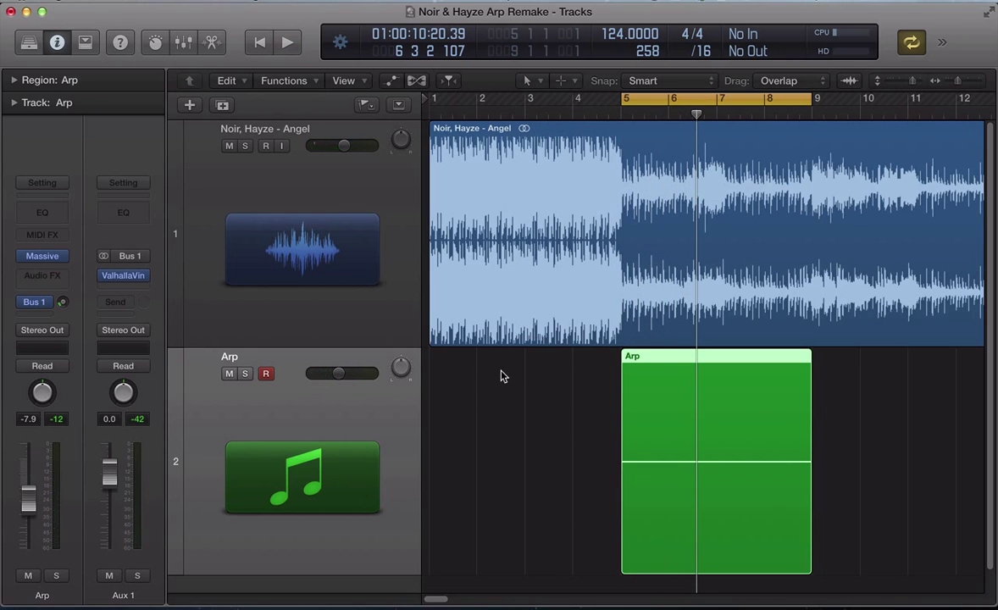